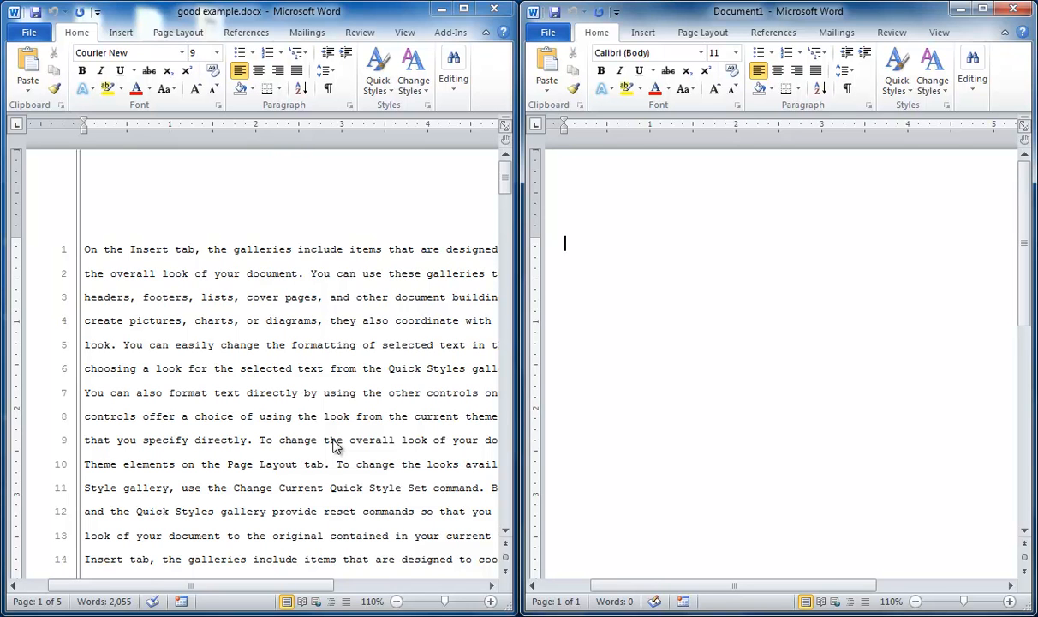
Step: Copy the opening passage of good example.docx, through "that you specify directly.", and paste it into the blank Document1
{"action": "left_click", "coordinate": [85, 250]}
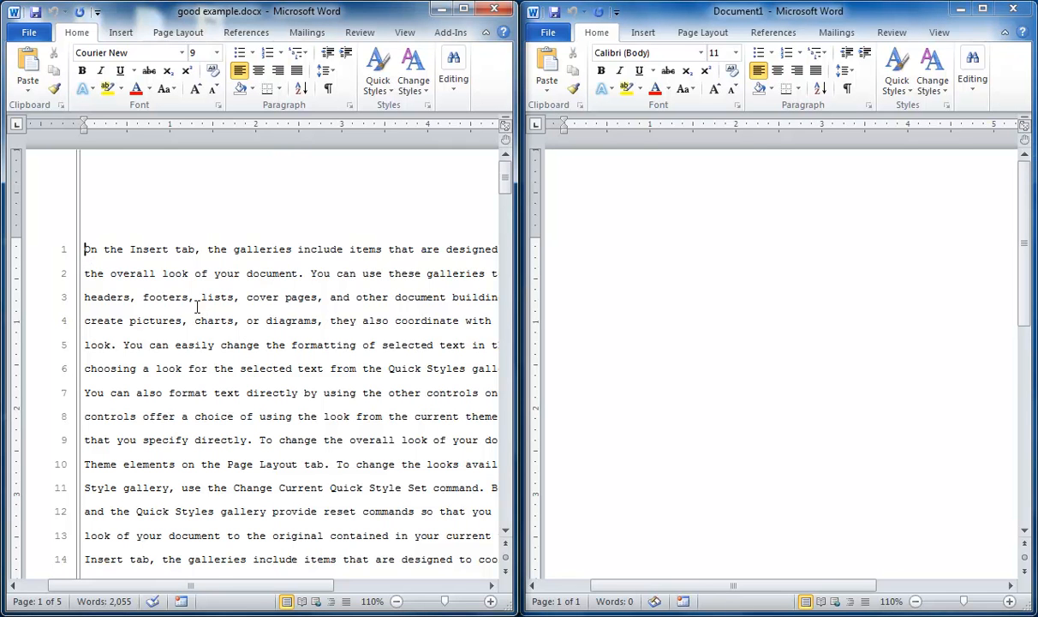
{"action": "left_click_drag", "start_coordinate": [85, 249], "coordinate": [259, 441]}
{"action": "key", "text": "ctrl+c"}
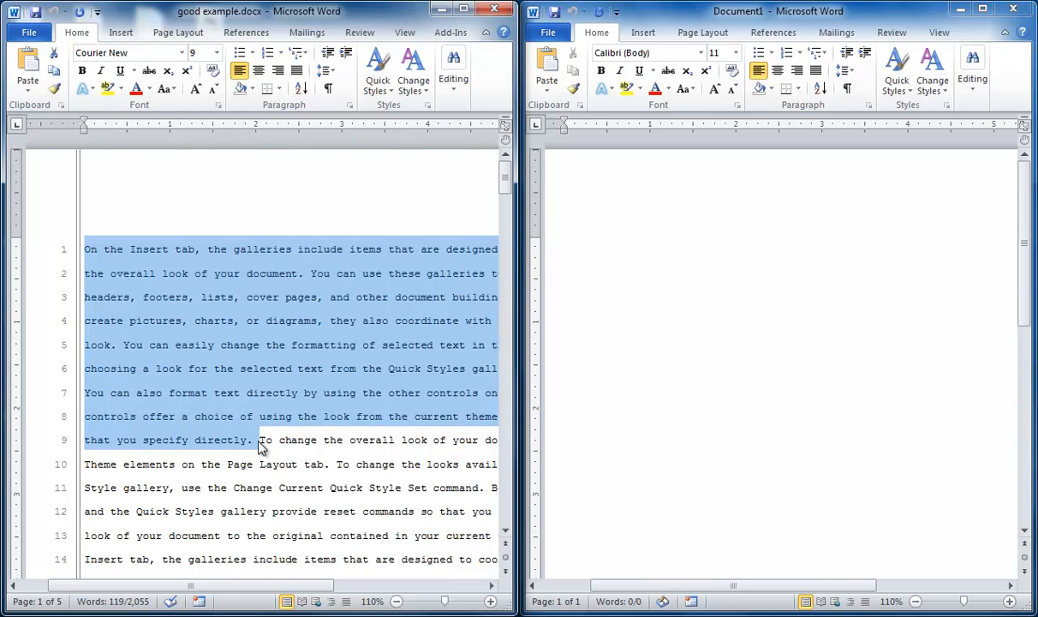
{"action": "left_click", "coordinate": [621, 310]}
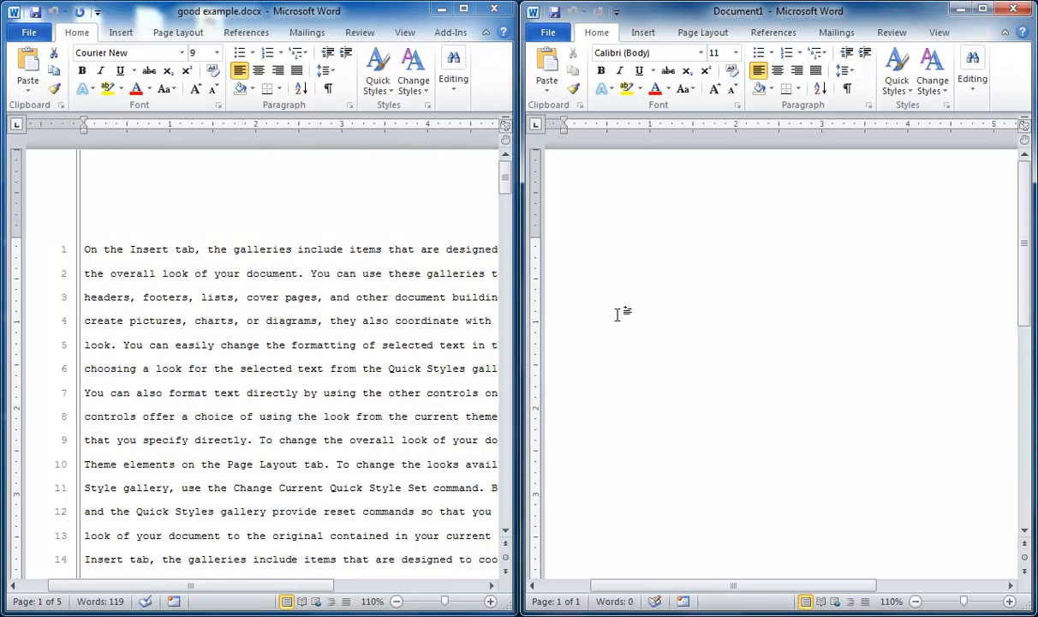
{"action": "key", "text": "ctrl+v"}
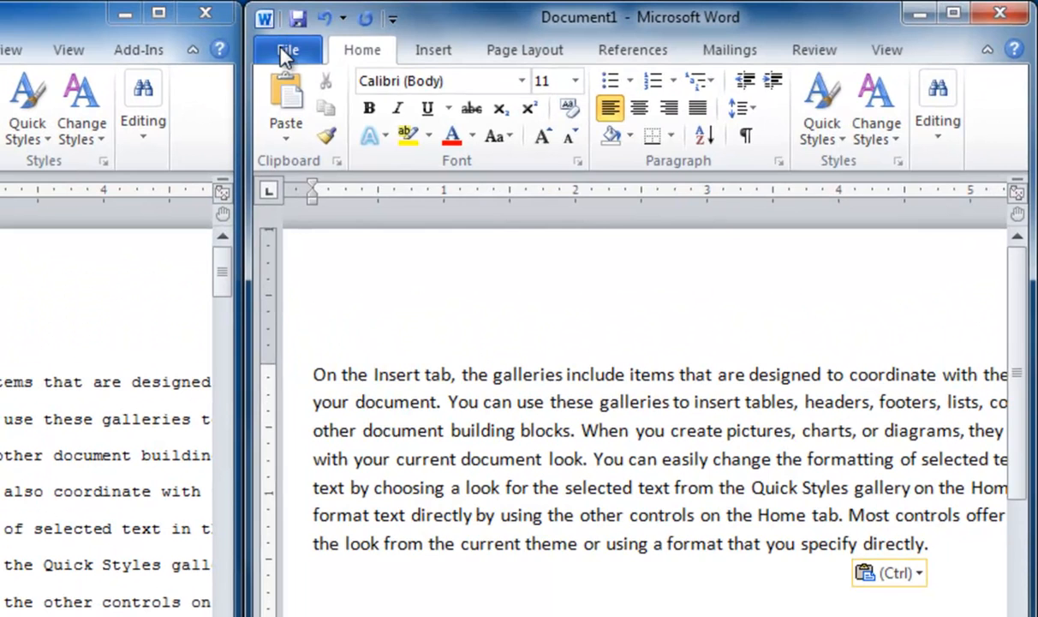
Step: Search the Office.com templates for "legal" when starting a new document
{"action": "left_click", "coordinate": [321, 49]}
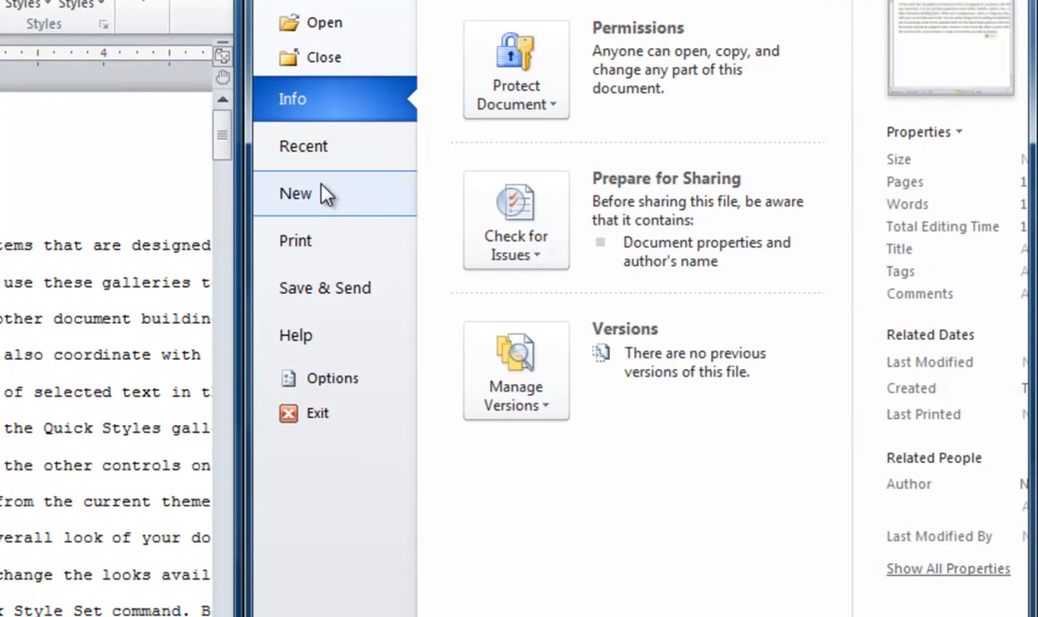
{"action": "left_click", "coordinate": [323, 186]}
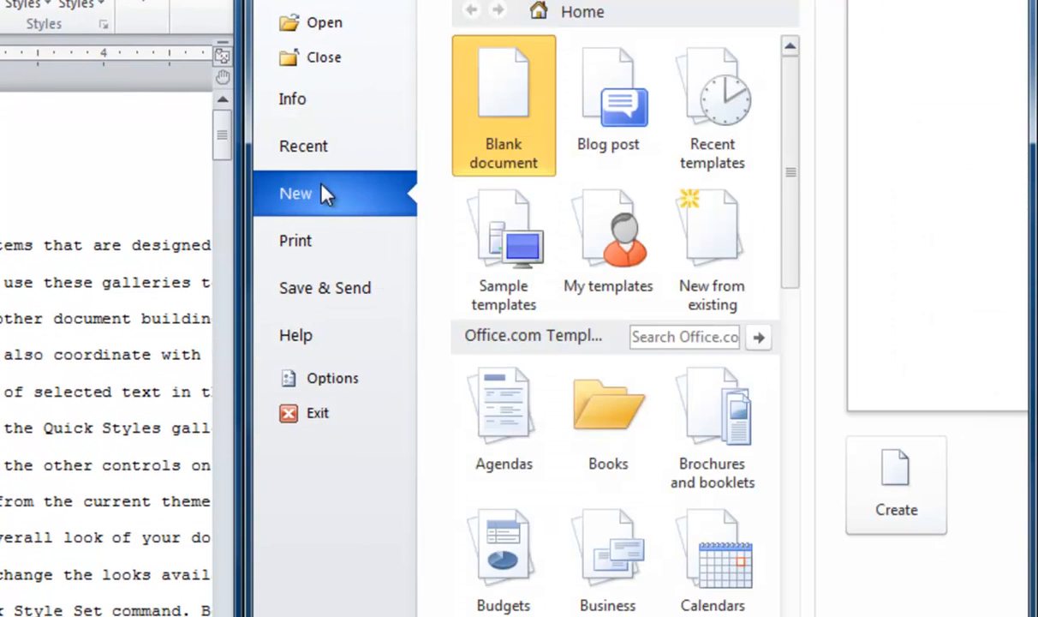
{"action": "left_click", "coordinate": [657, 337]}
{"action": "type", "text": "legal"}
{"action": "key", "text": "Return"}
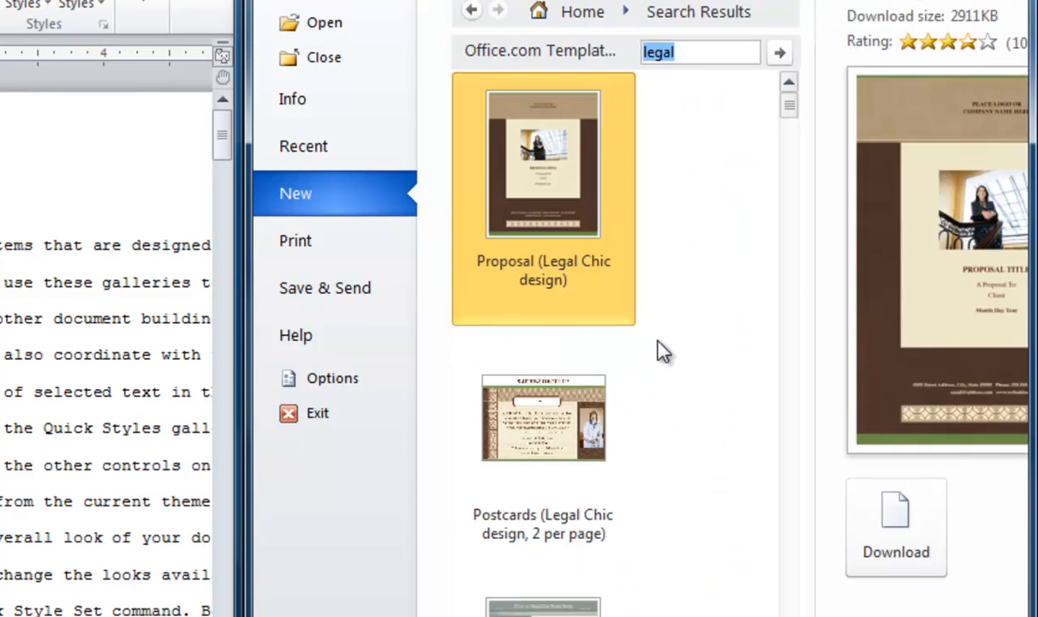
Step: Browse the template results to the legal pleading paper designs and preview the 32-line version
{"action": "scroll", "coordinate": [753, 575], "scroll_direction": "down", "scroll_amount": 10}
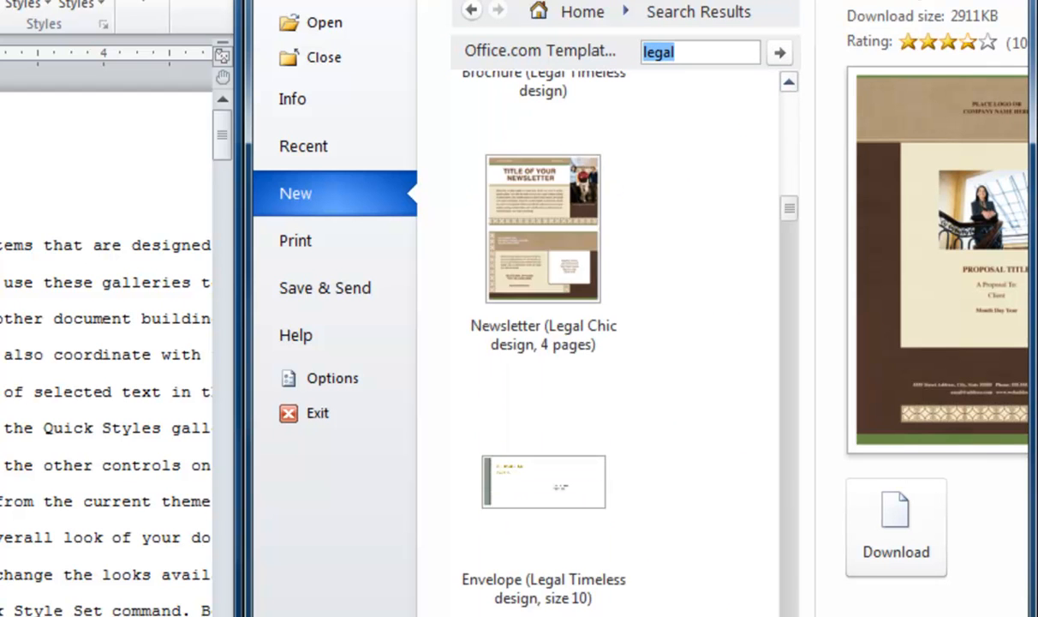
{"action": "scroll", "coordinate": [613, 342], "scroll_direction": "down", "scroll_amount": 10}
{"action": "scroll", "coordinate": [613, 342], "scroll_direction": "down", "scroll_amount": 10}
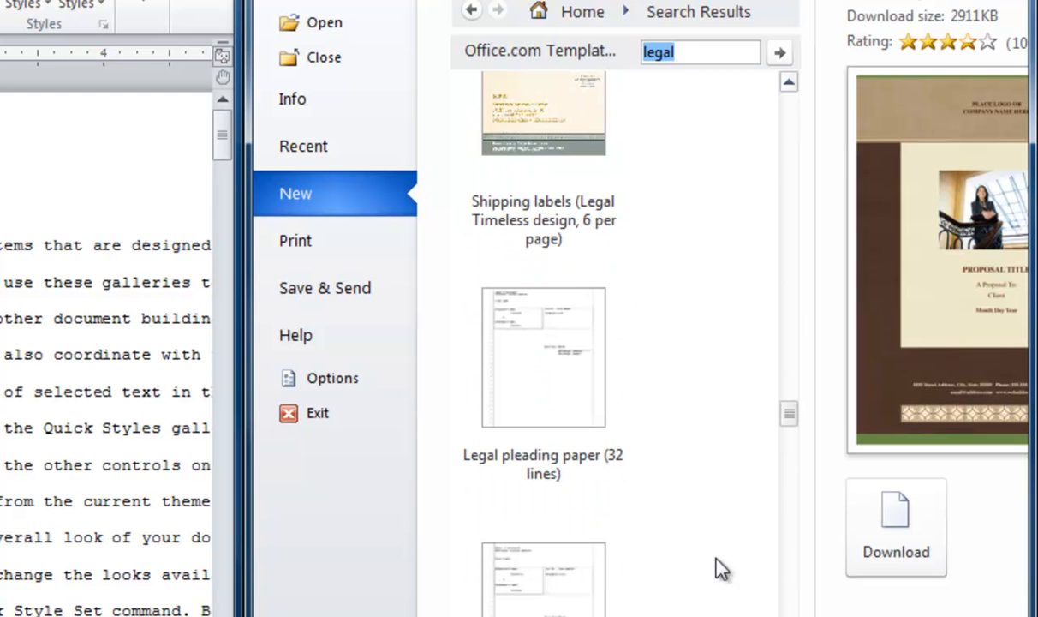
{"action": "left_click", "coordinate": [572, 381]}
{"action": "scroll", "coordinate": [574, 381], "scroll_direction": "down", "scroll_amount": 3}
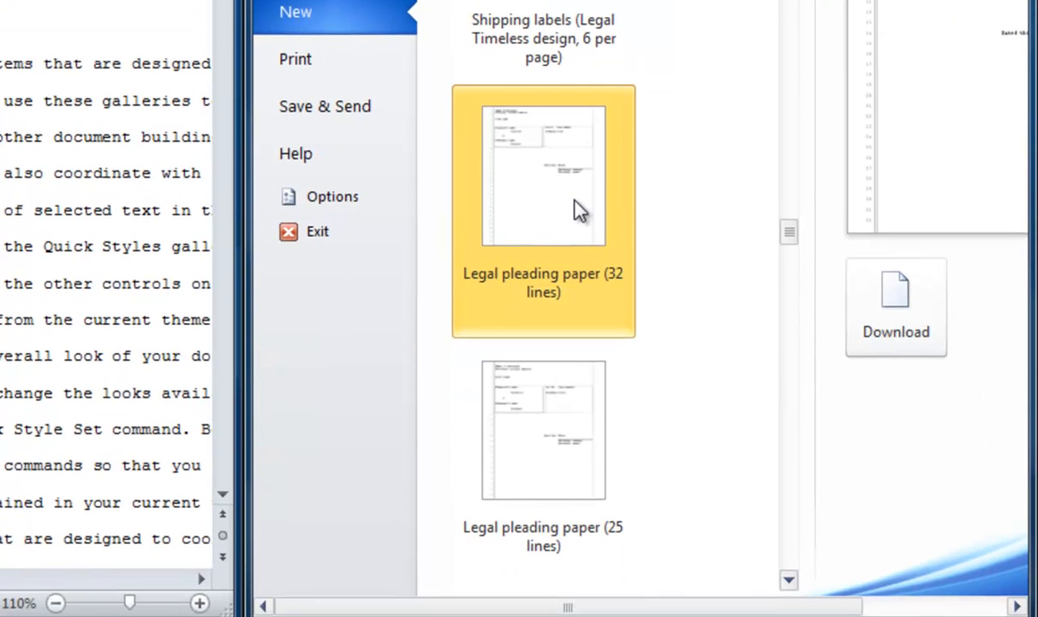
{"action": "key", "text": "Down"}
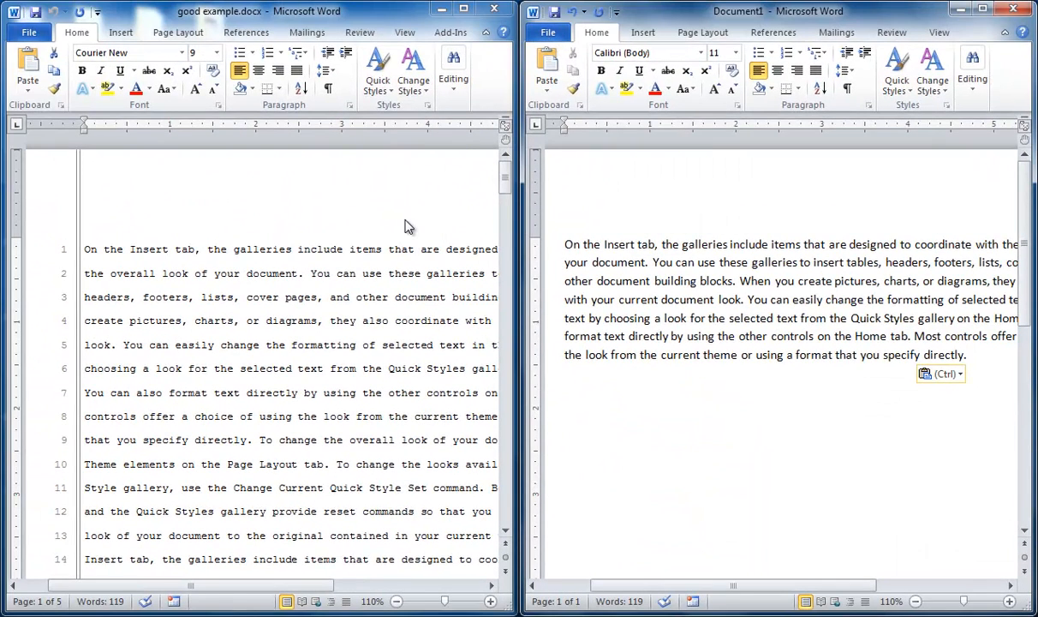
Step: Copy all the numbered lines from example.docx and paste them on a new line below the paragraph in Document1
{"action": "key", "text": "Return"}
{"action": "mouse_move", "coordinate": [186, 611]}
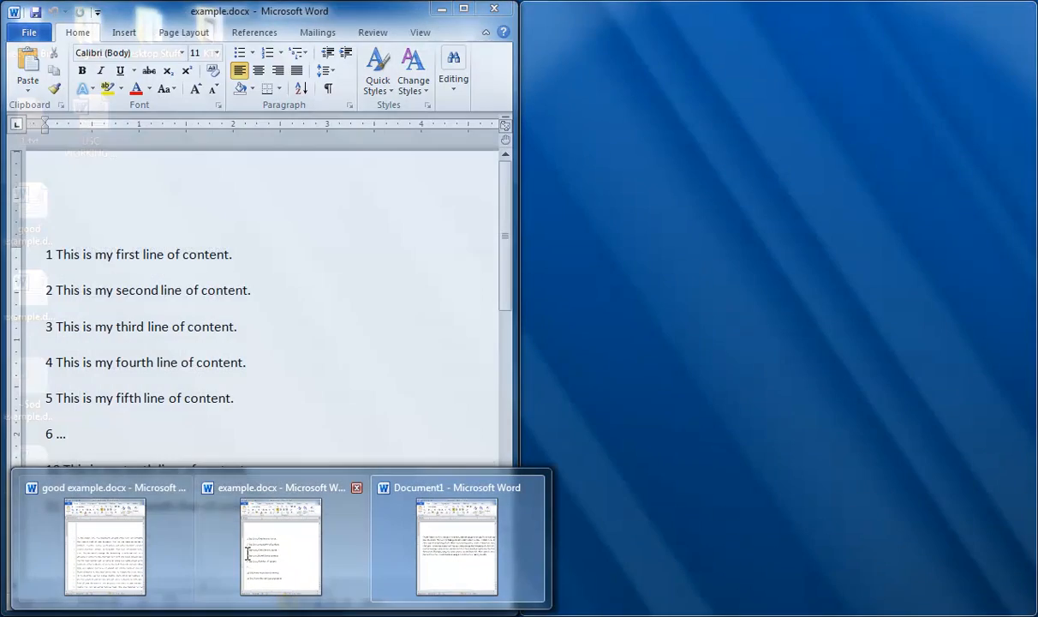
{"action": "left_click", "coordinate": [249, 548]}
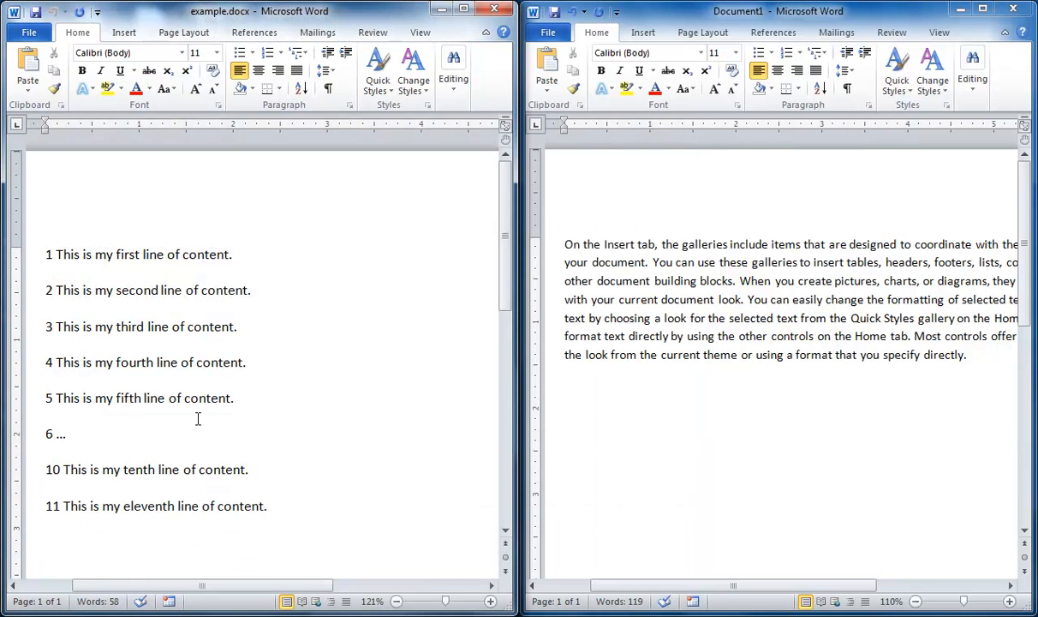
{"action": "left_click_drag", "start_coordinate": [40, 259], "coordinate": [295, 503]}
{"action": "key", "text": "ctrl+c"}
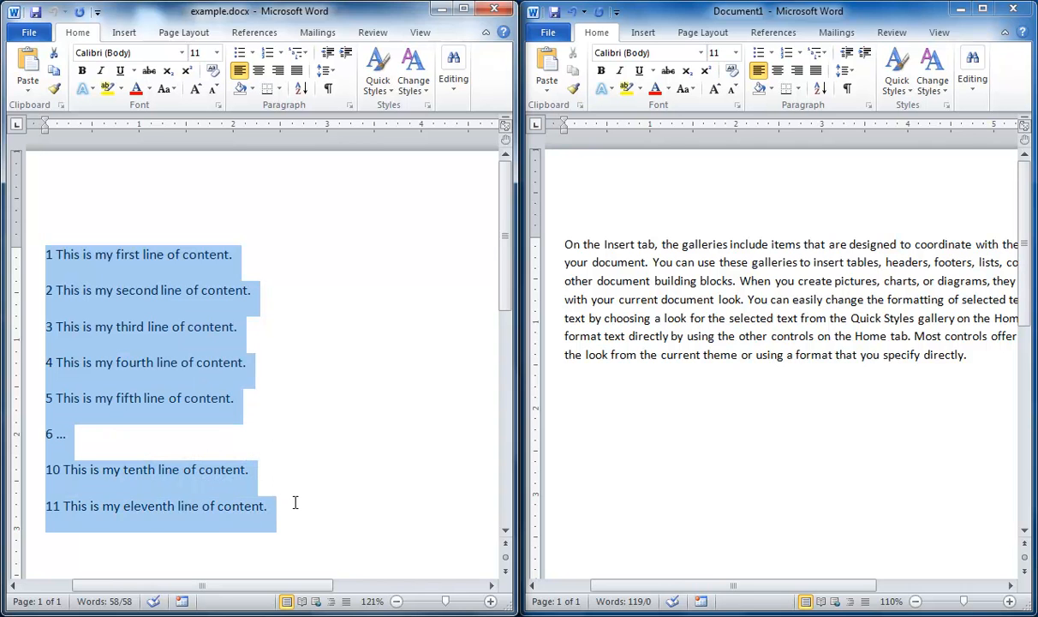
{"action": "left_click", "coordinate": [625, 387]}
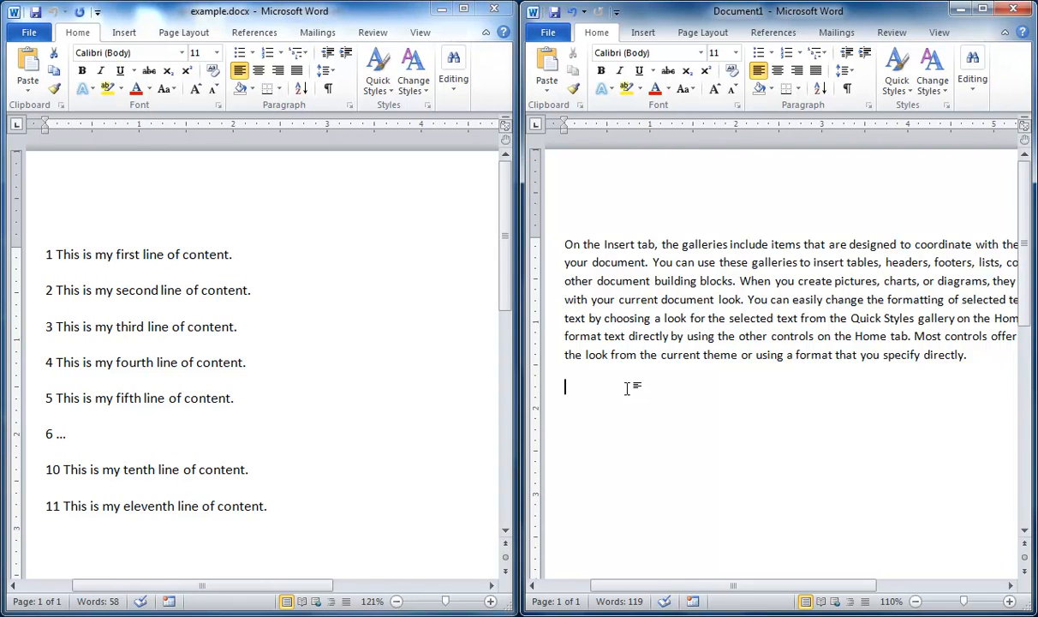
{"action": "key", "text": "ctrl+v"}
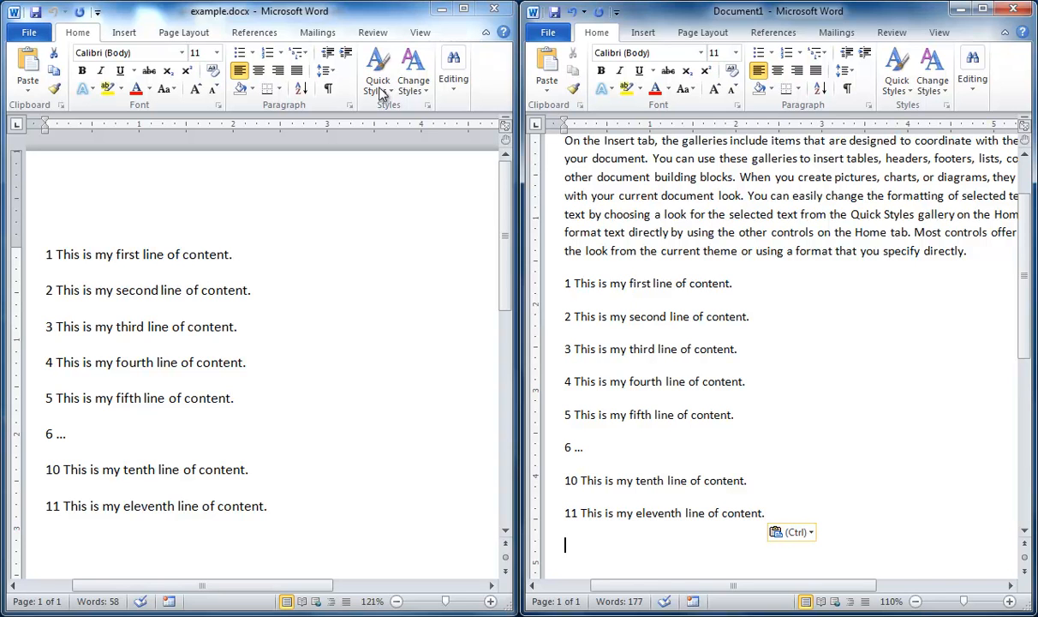
Step: Maximize example.docx and insert "December 13, 2011" after the word "line" in the second numbered line
{"action": "left_click", "coordinate": [463, 9]}
{"action": "key", "text": "ctrl+a"}
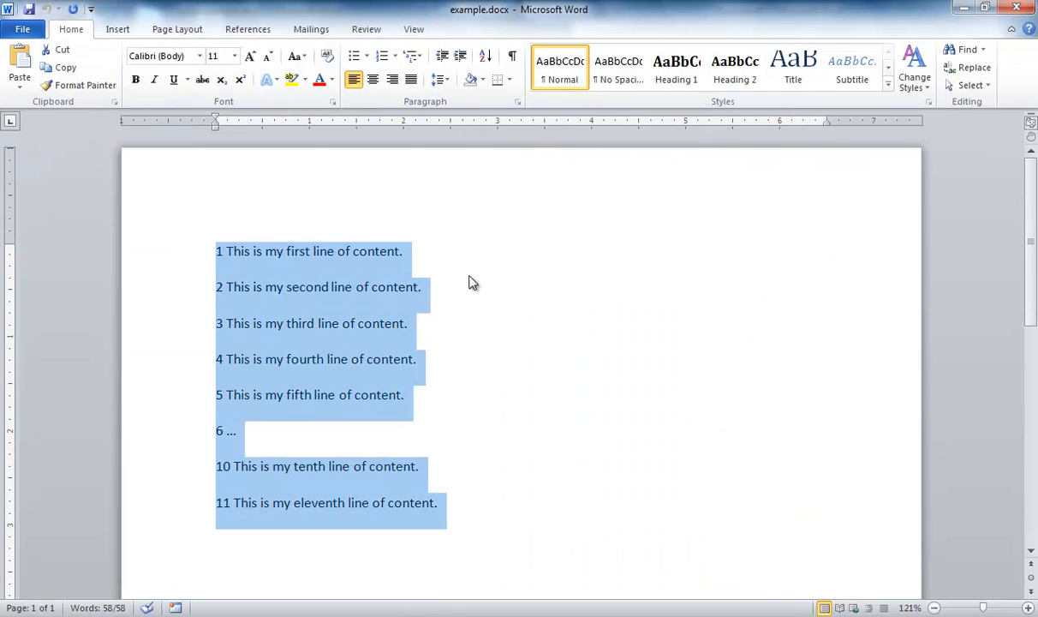
{"action": "left_click", "coordinate": [440, 322]}
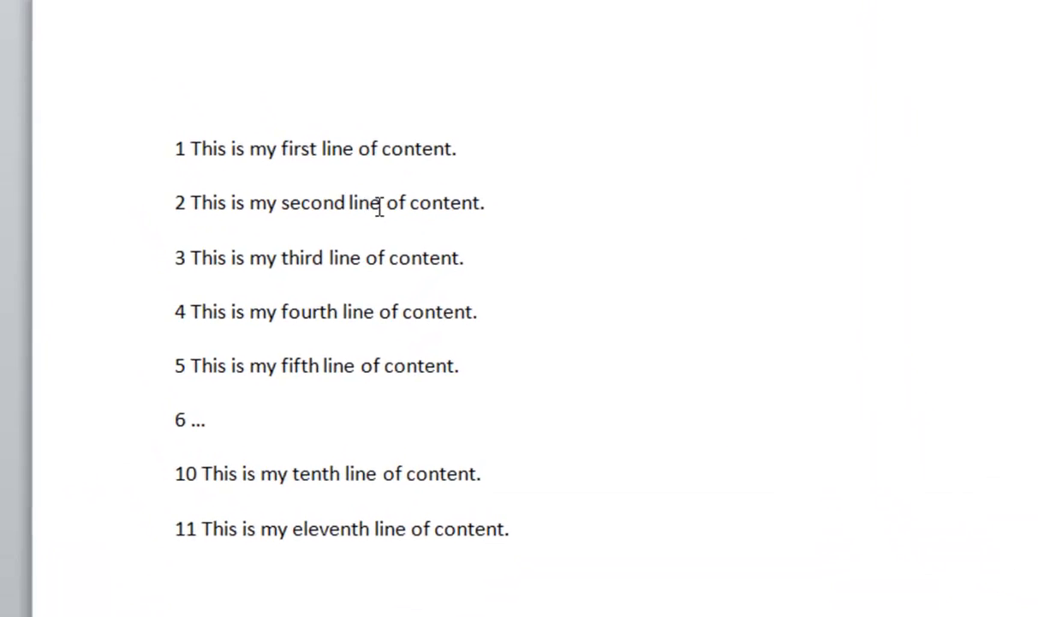
{"action": "left_click", "coordinate": [352, 288]}
{"action": "type", "text": "Decem"}
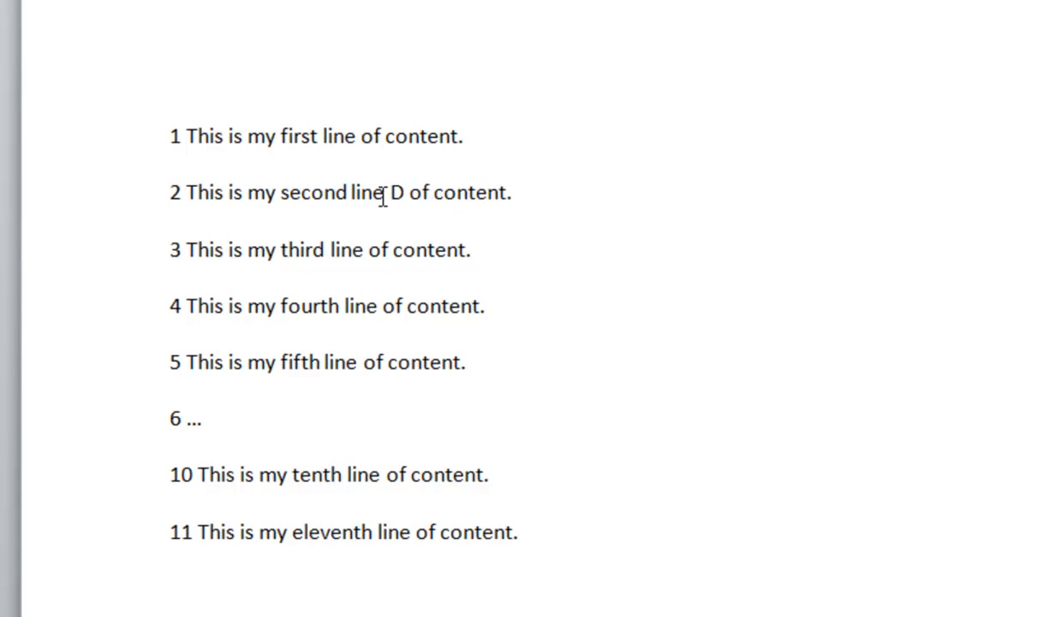
{"action": "key", "text": "Return"}
{"action": "type", "text": "13, 2"}
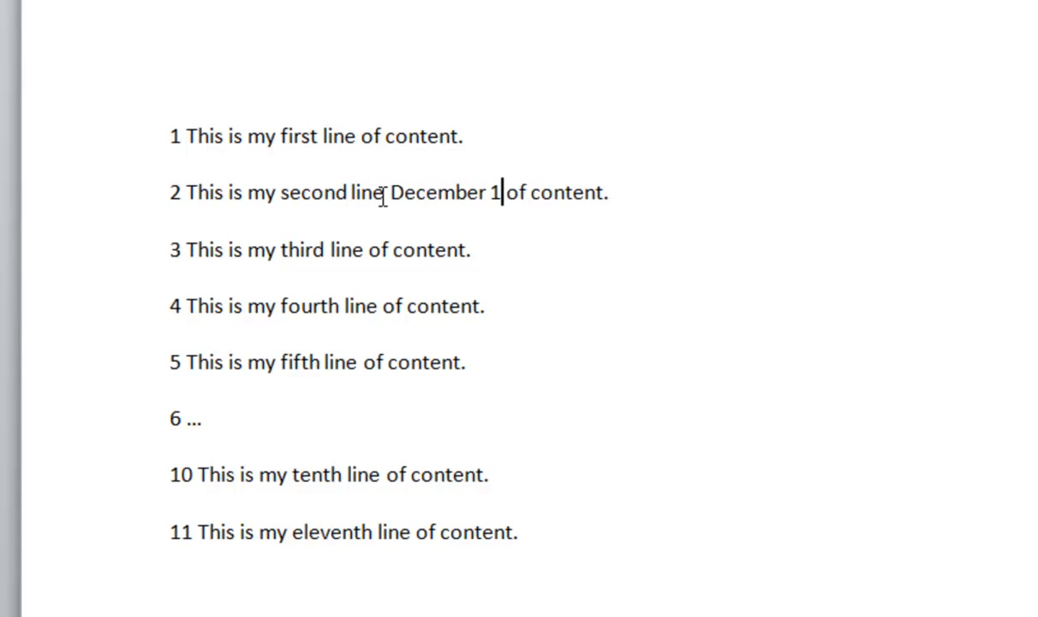
{"action": "type", "text": "011"}
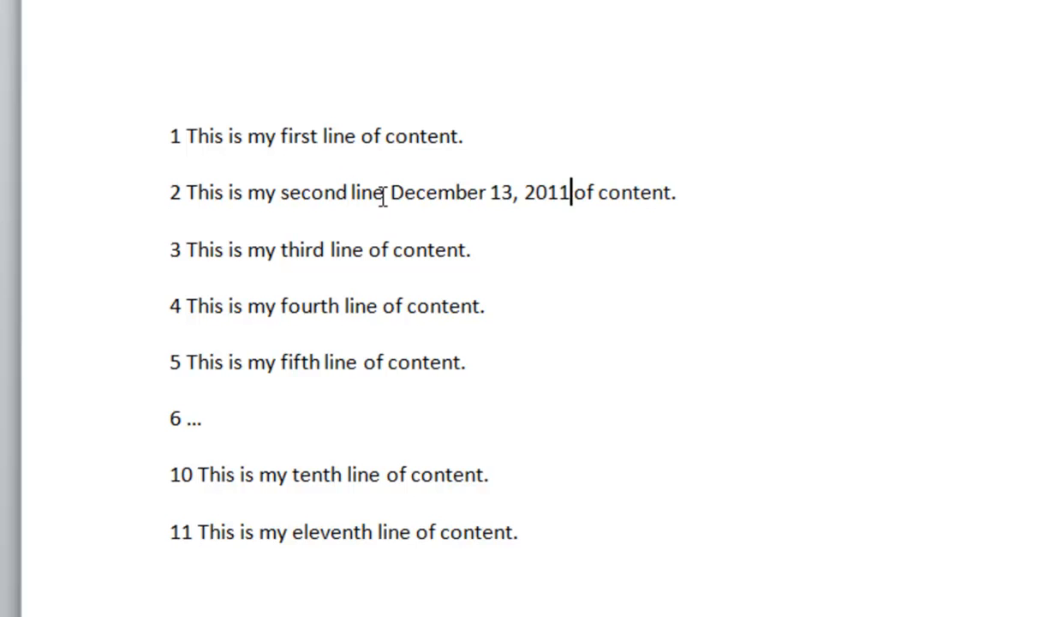
Step: Examine the date and paragraph end in the second line, and the leading number and text of the third line
{"action": "left_click_drag", "start_coordinate": [390, 195], "coordinate": [567, 200]}
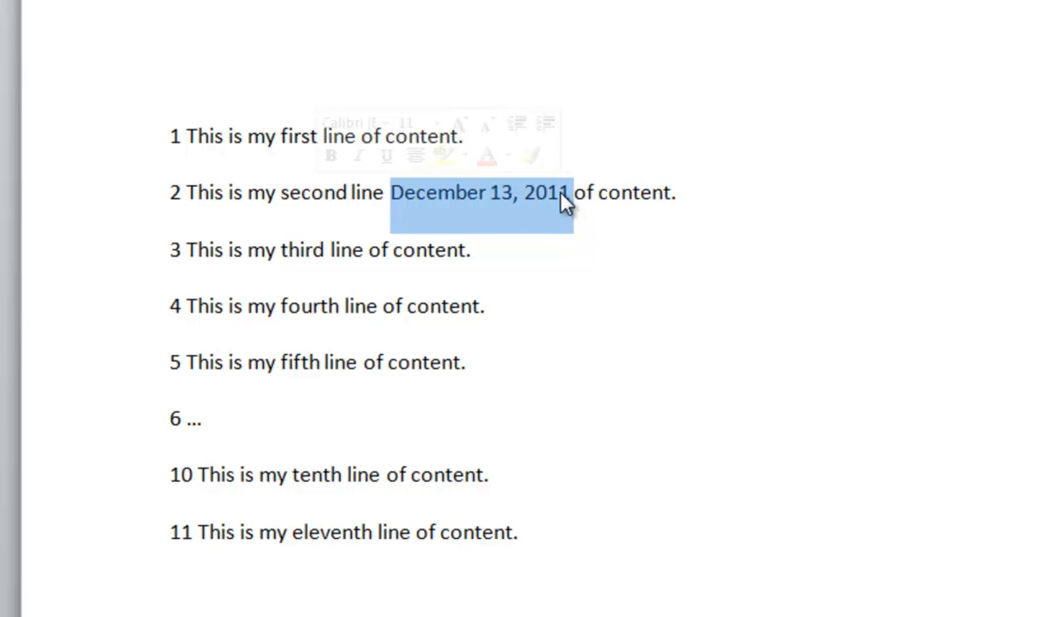
{"action": "left_click", "coordinate": [168, 249]}
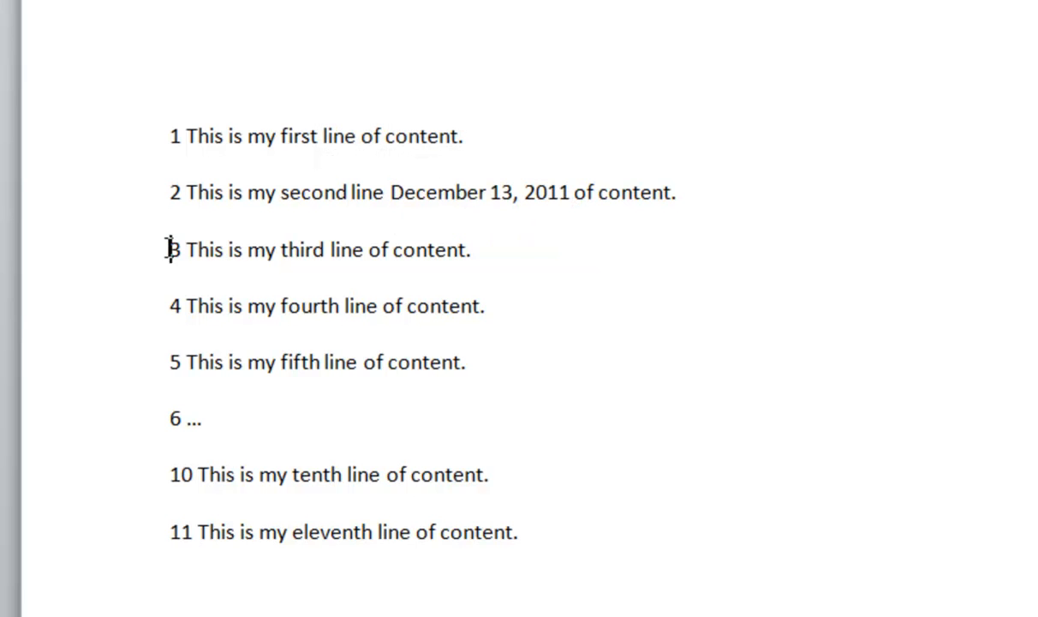
{"action": "double_click", "coordinate": [177, 249]}
{"action": "left_click_drag", "start_coordinate": [251, 250], "coordinate": [412, 257]}
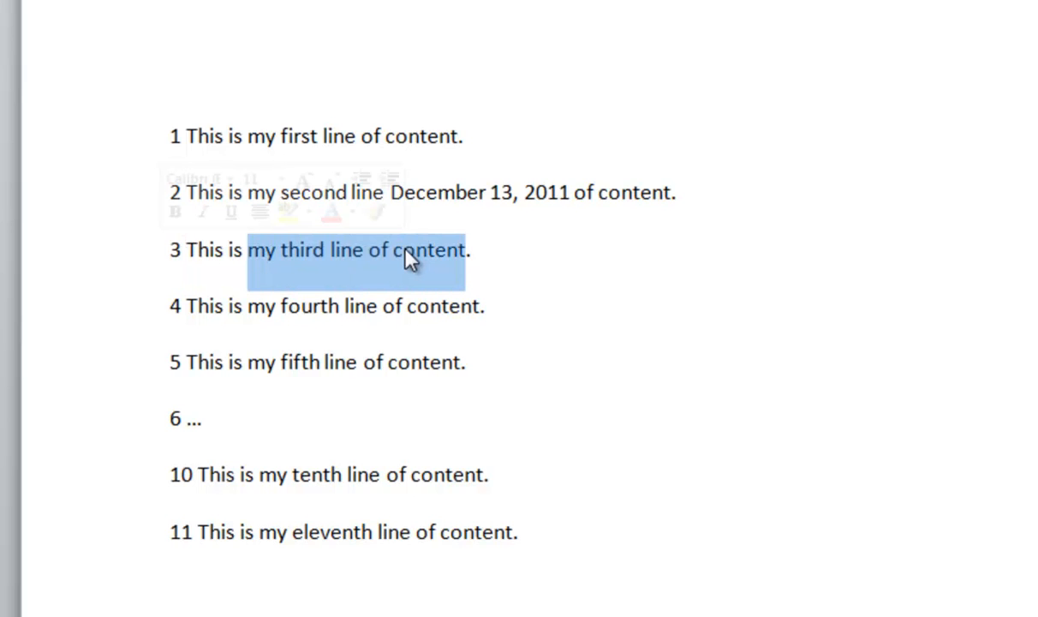
{"action": "left_click", "coordinate": [403, 250]}
{"action": "left_click_drag", "start_coordinate": [681, 194], "coordinate": [713, 197]}
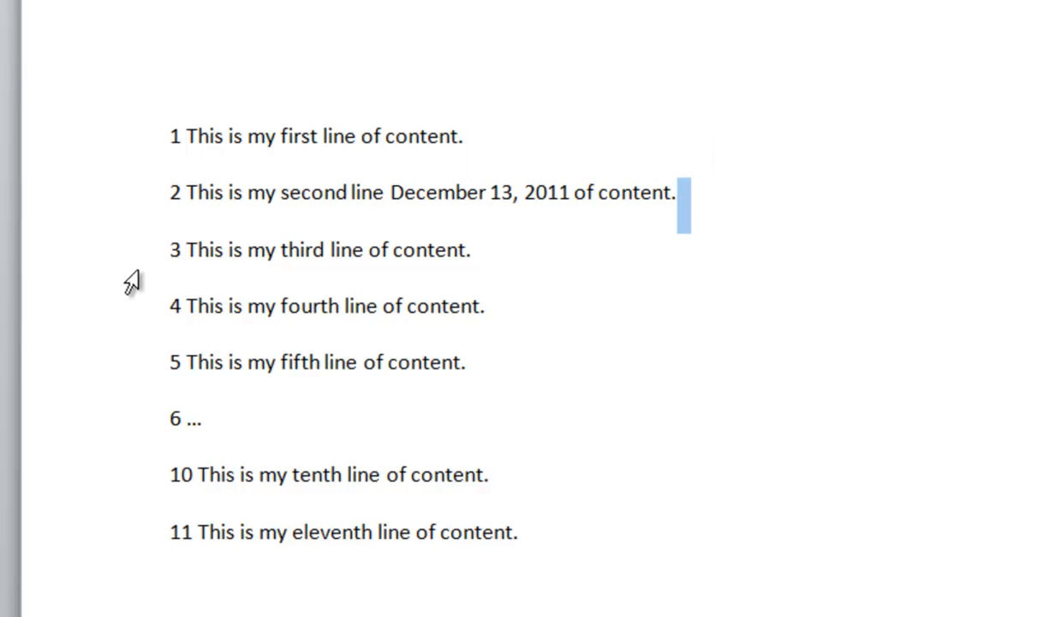
{"action": "left_click_drag", "start_coordinate": [168, 250], "coordinate": [180, 250]}
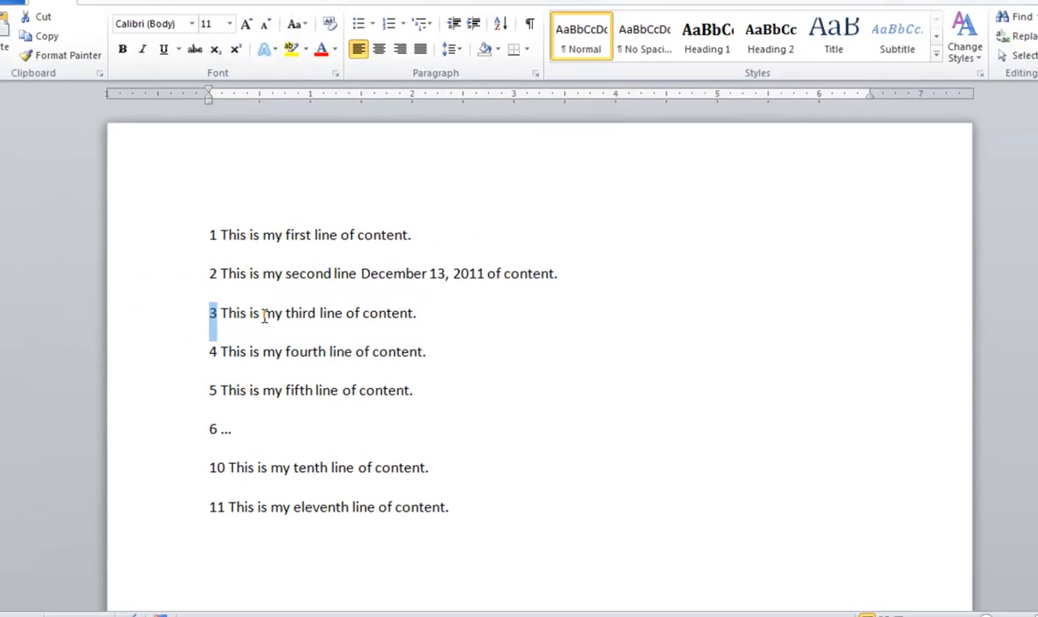
{"action": "left_click", "coordinate": [247, 251]}
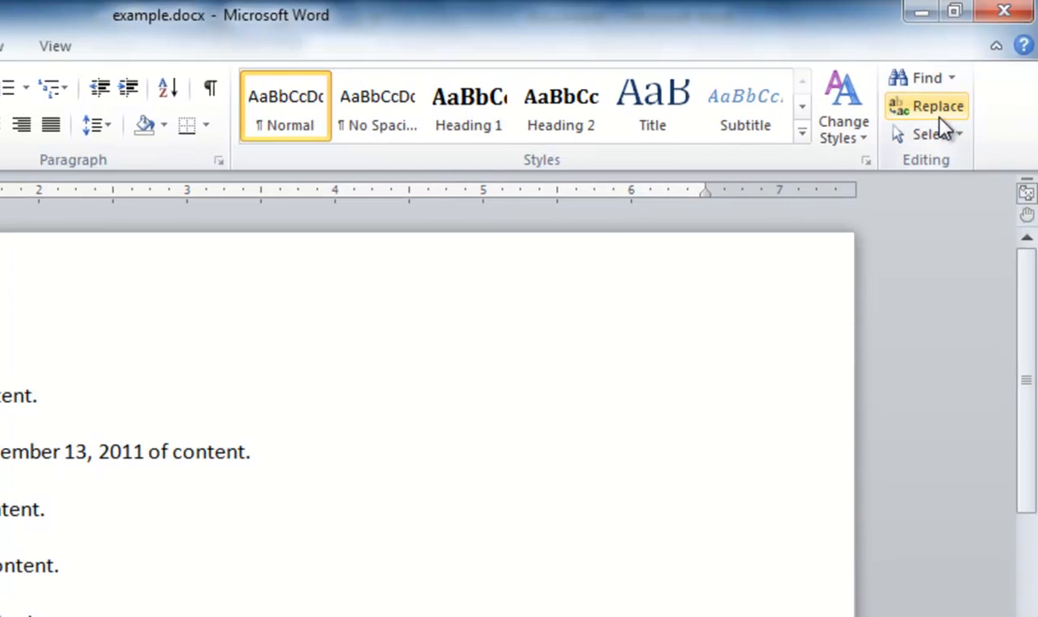
Step: Open Find and Replace with the extended search options and set the search text to a paragraph mark followed by any digit (^p^#)
{"action": "left_click", "coordinate": [939, 120]}
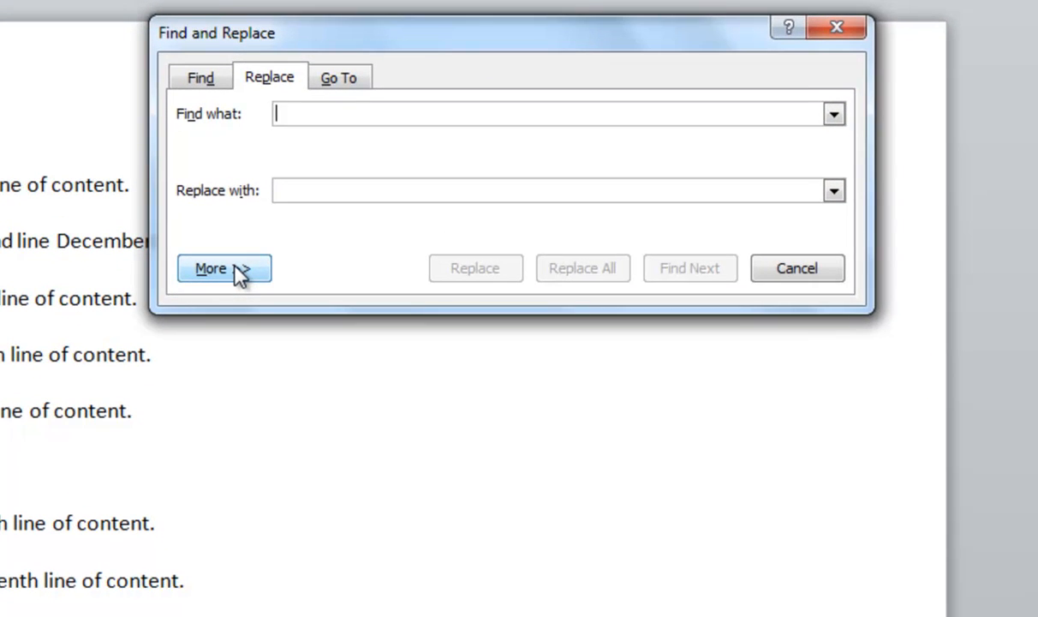
{"action": "left_click", "coordinate": [225, 268]}
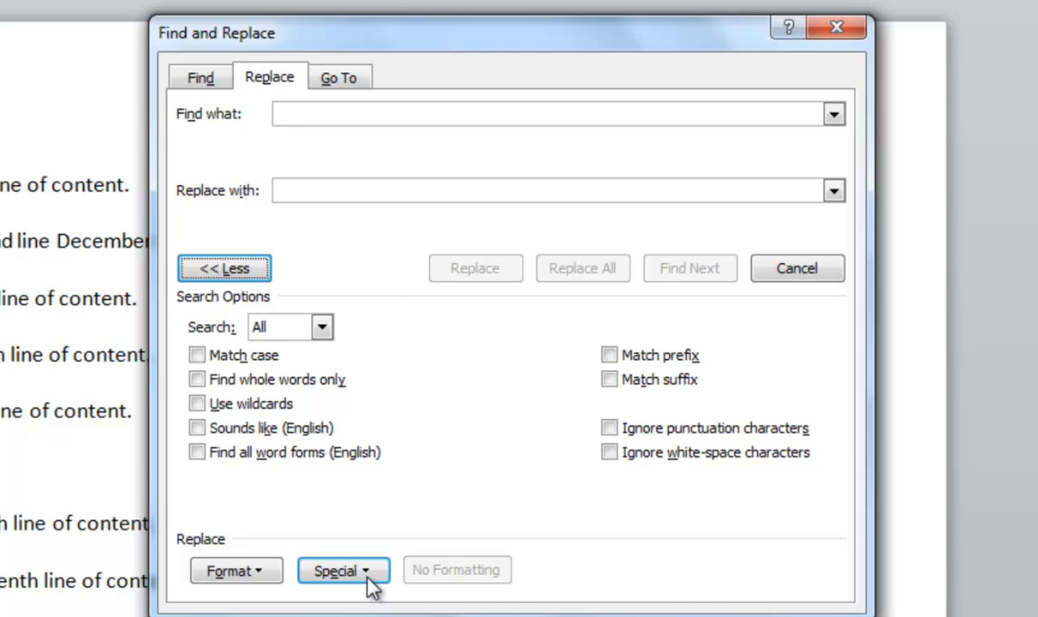
{"action": "left_click", "coordinate": [343, 570]}
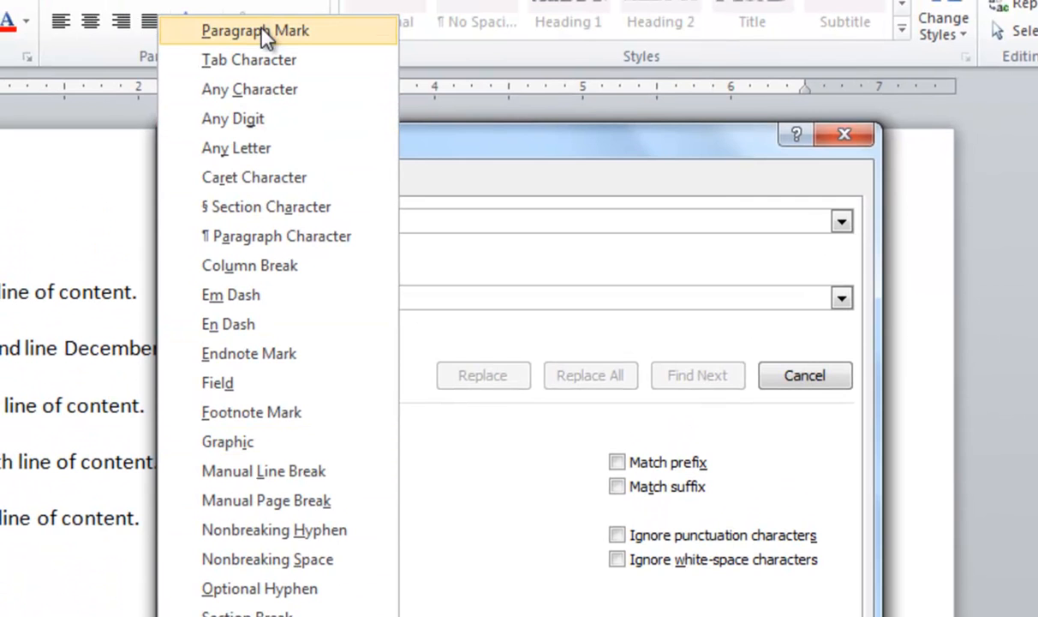
{"action": "left_click", "coordinate": [262, 31]}
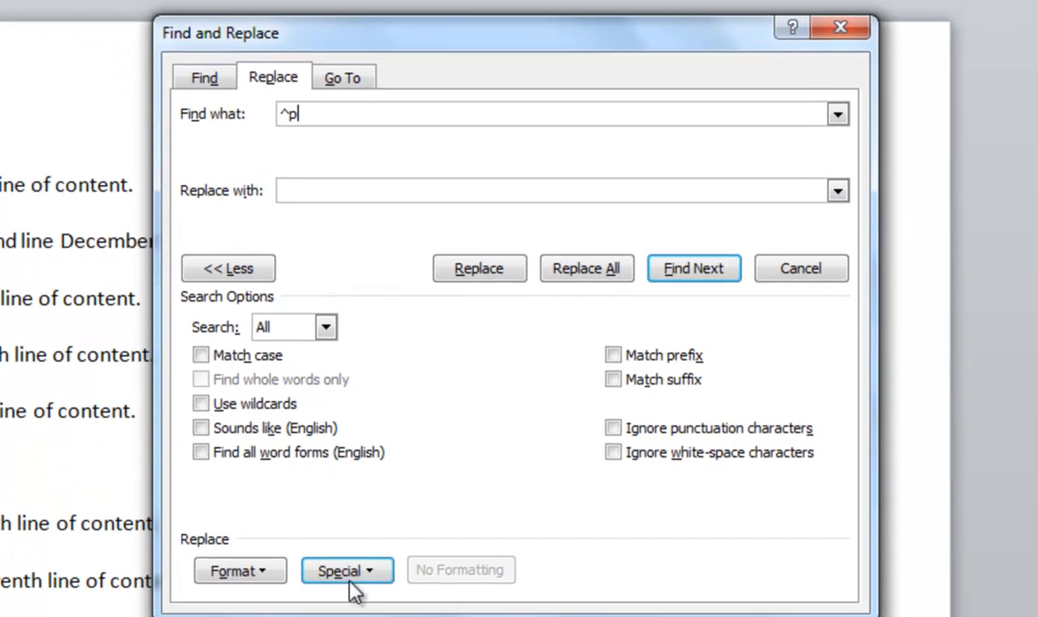
{"action": "left_click", "coordinate": [349, 579]}
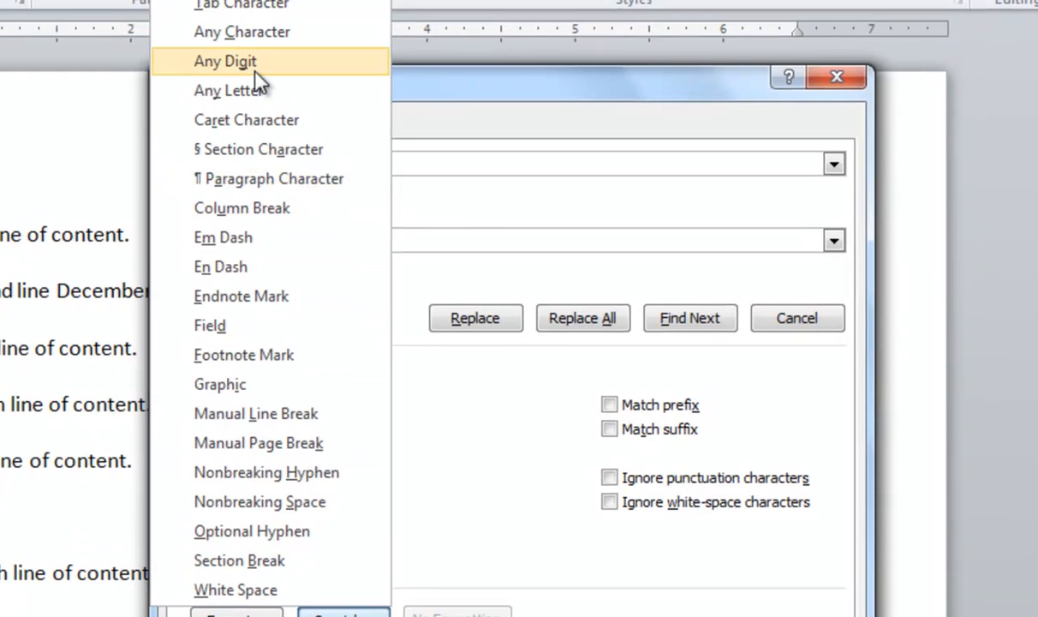
{"action": "left_click", "coordinate": [249, 67]}
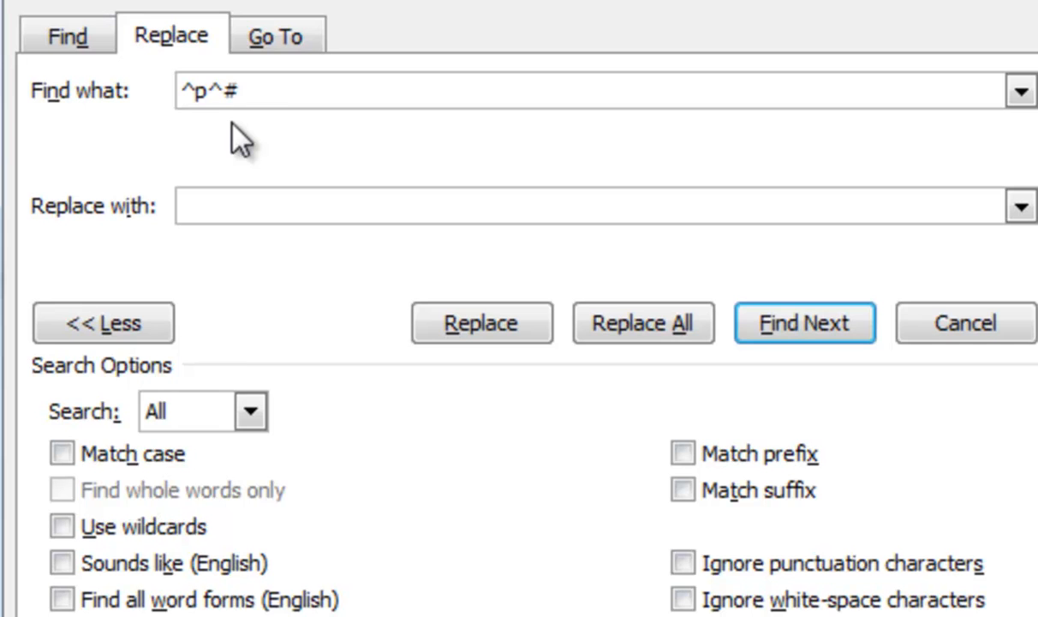
Step: Set the replacement text to a paragraph mark (^p) using the special characters list
{"action": "left_click", "coordinate": [216, 206]}
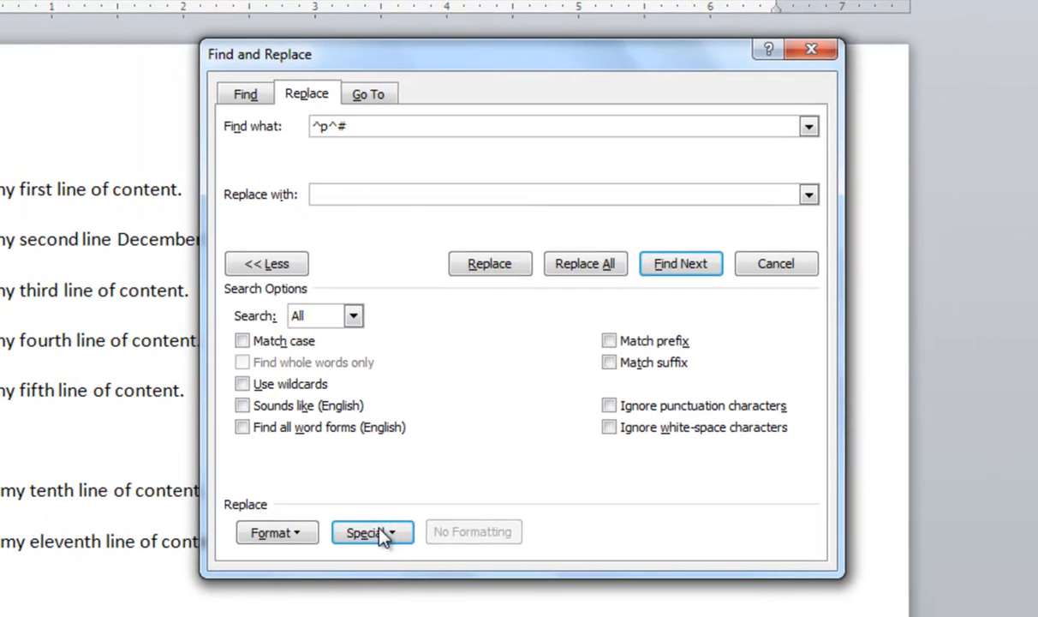
{"action": "left_click", "coordinate": [383, 535]}
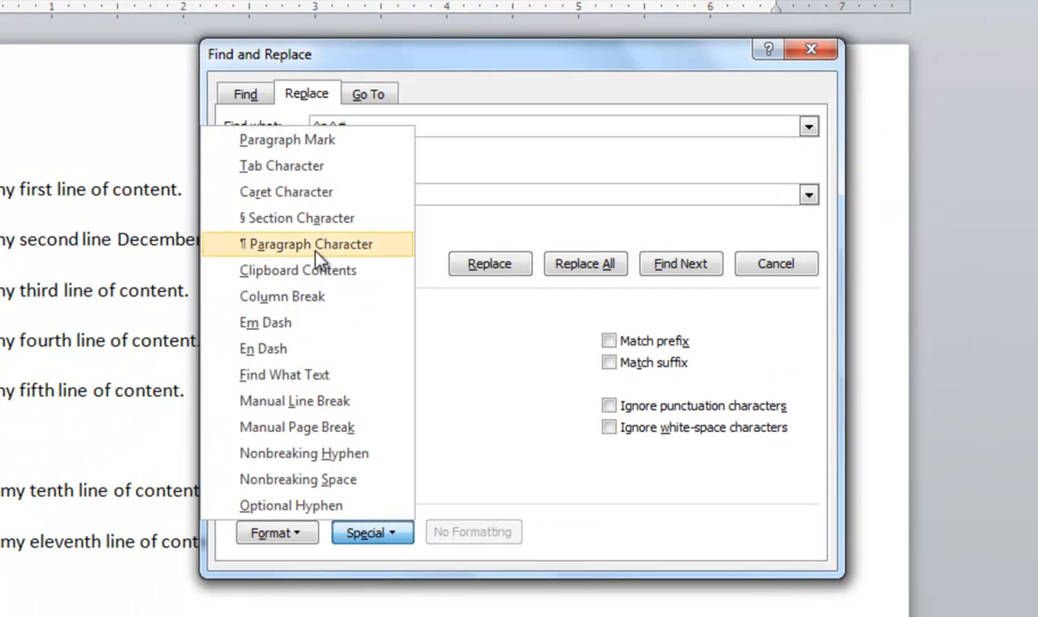
{"action": "left_click", "coordinate": [292, 139]}
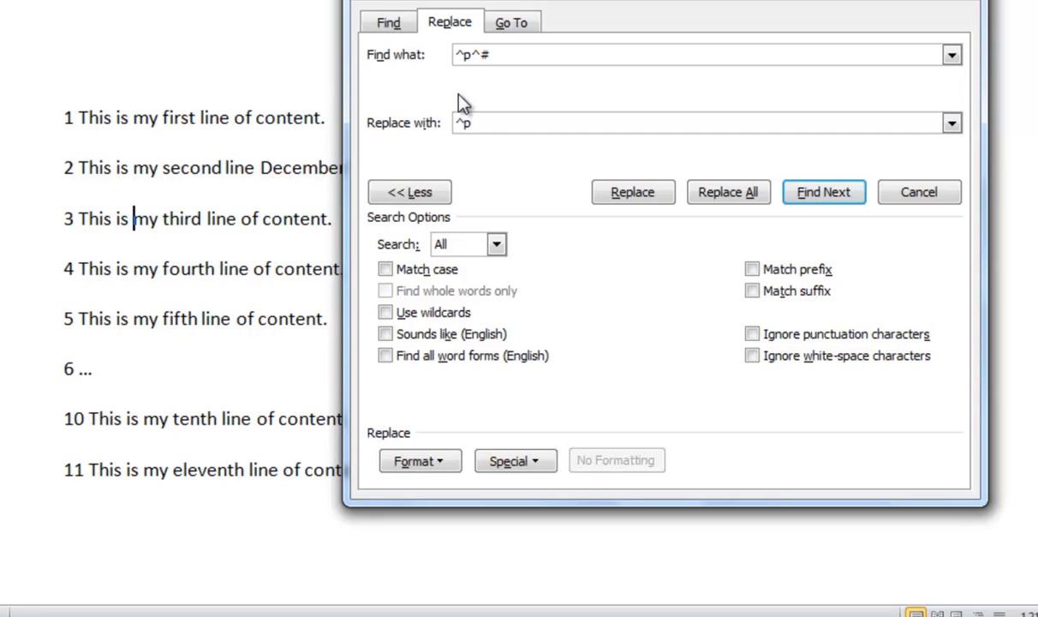
Step: Replace all matches twice to strip both digits of the two-digit line numbers, and close Find and Replace
{"action": "left_click", "coordinate": [718, 193]}
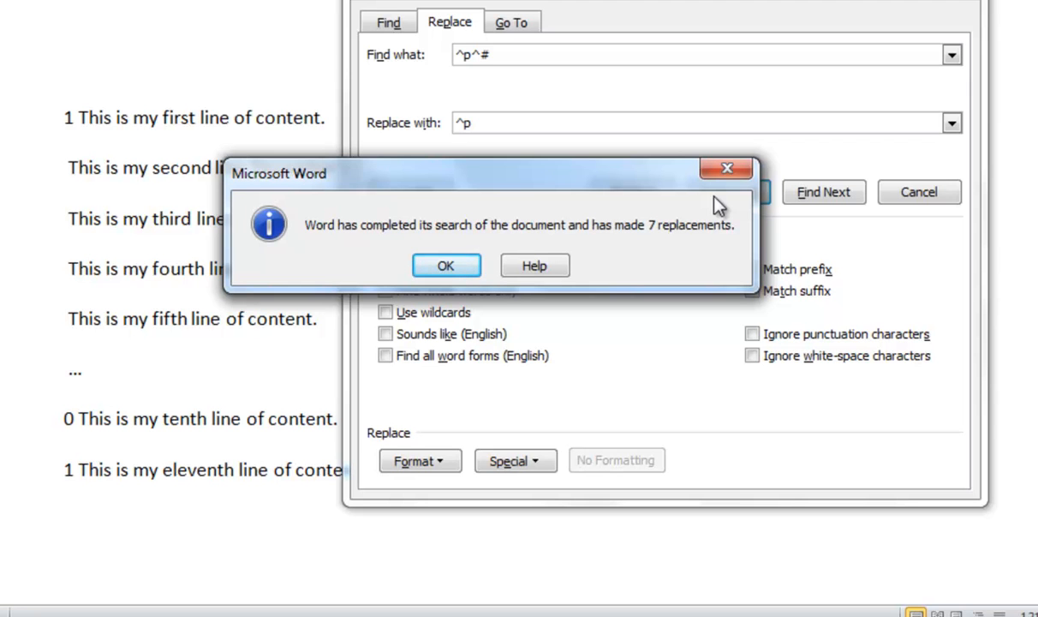
{"action": "left_click", "coordinate": [448, 267]}
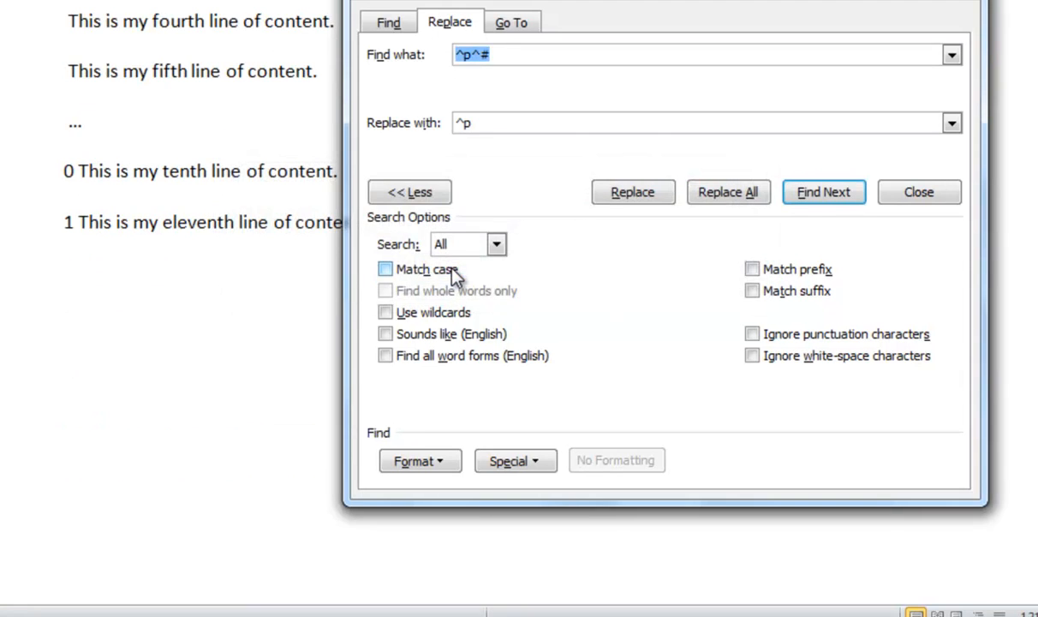
{"action": "left_click", "coordinate": [751, 200]}
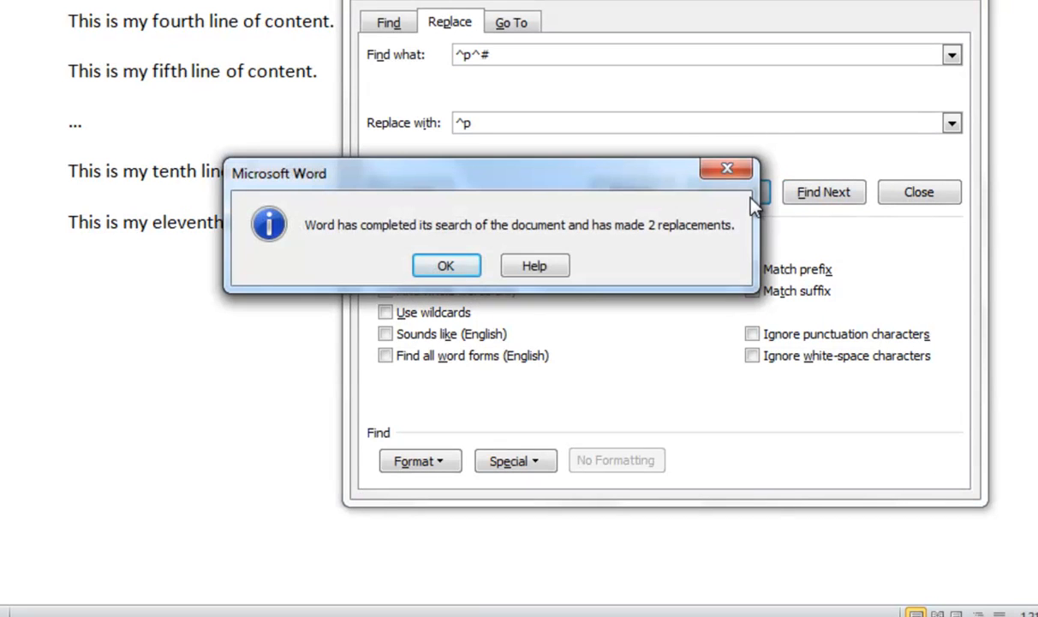
{"action": "left_click", "coordinate": [470, 268]}
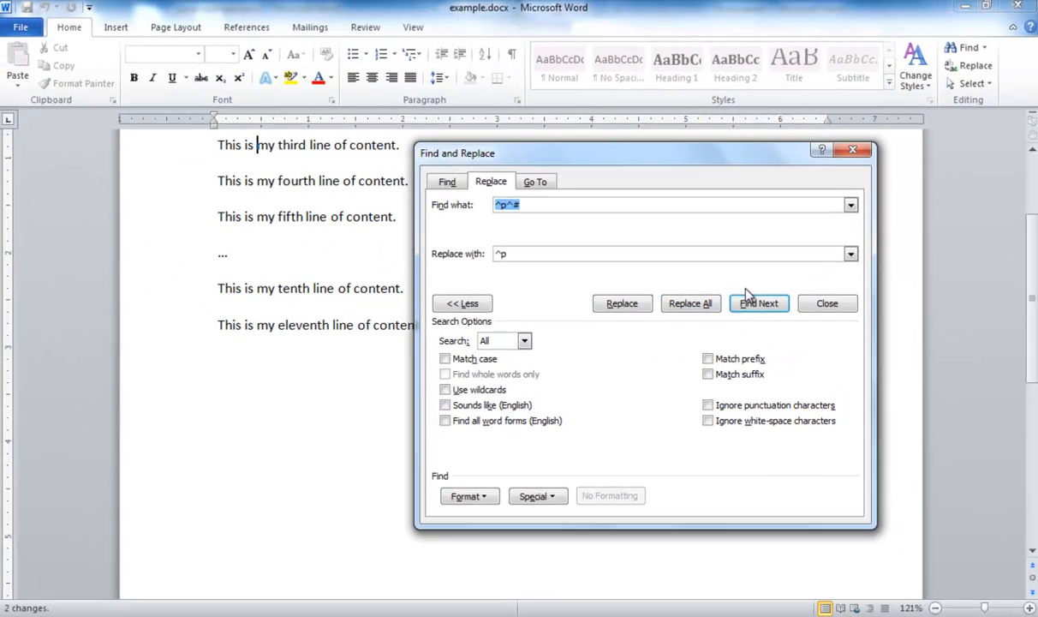
{"action": "left_click", "coordinate": [852, 149]}
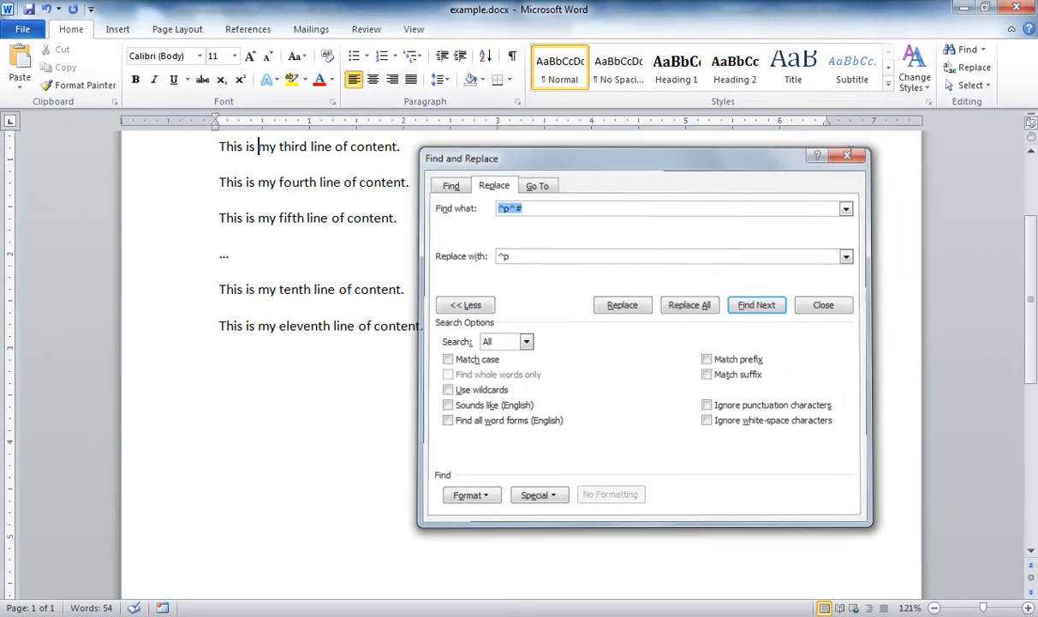
Step: Delete the number 1 and the space after it at the start of the first line
{"action": "left_click", "coordinate": [1031, 150]}
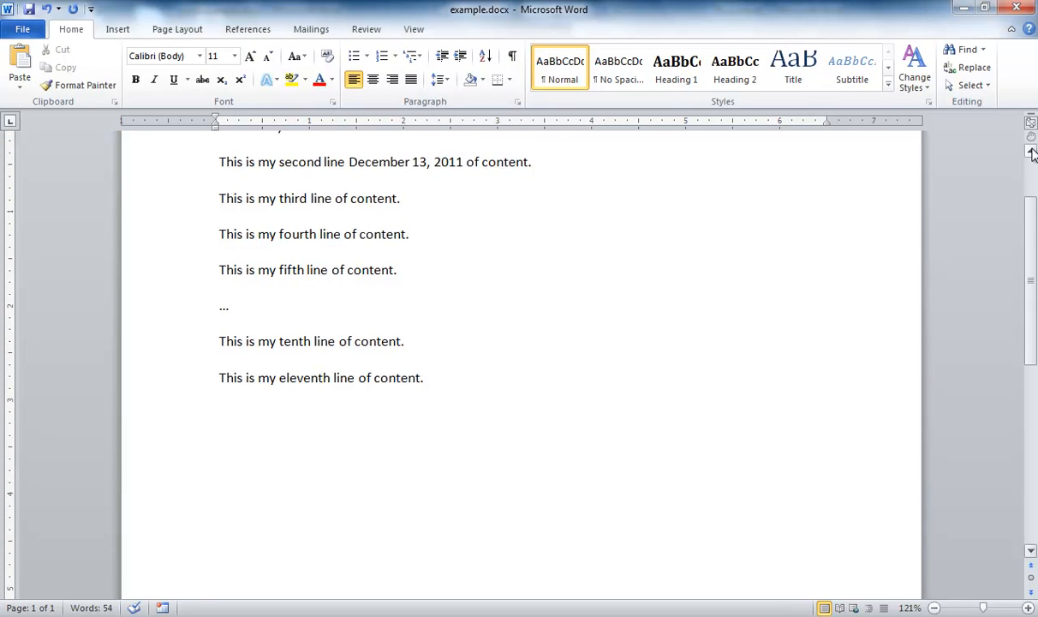
{"action": "left_click", "coordinate": [1031, 152]}
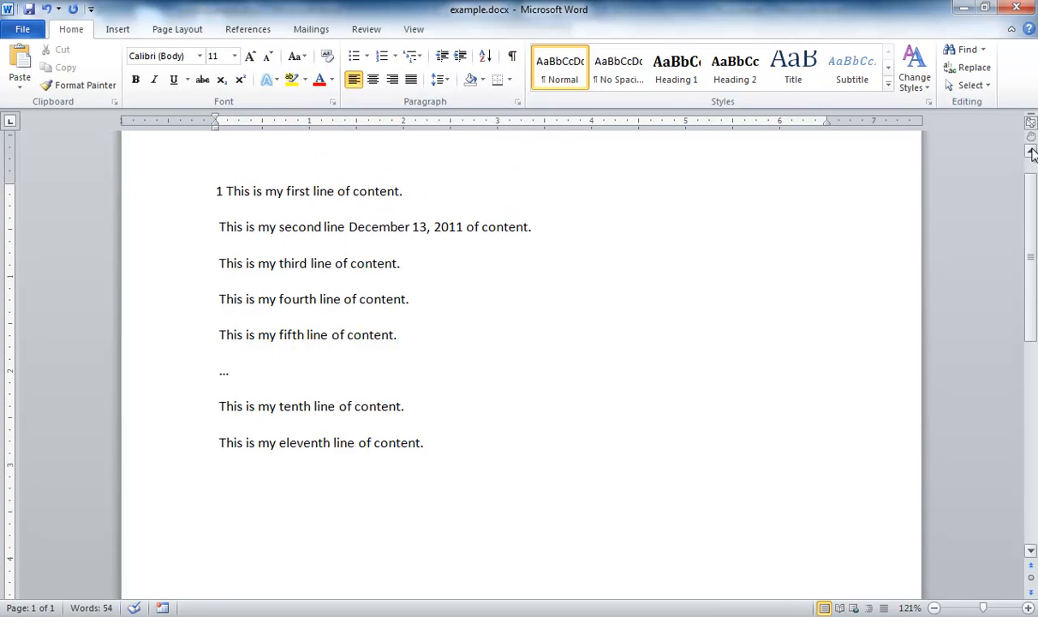
{"action": "left_click", "coordinate": [215, 190]}
{"action": "key", "text": "Delete"}
{"action": "key", "text": "Delete"}
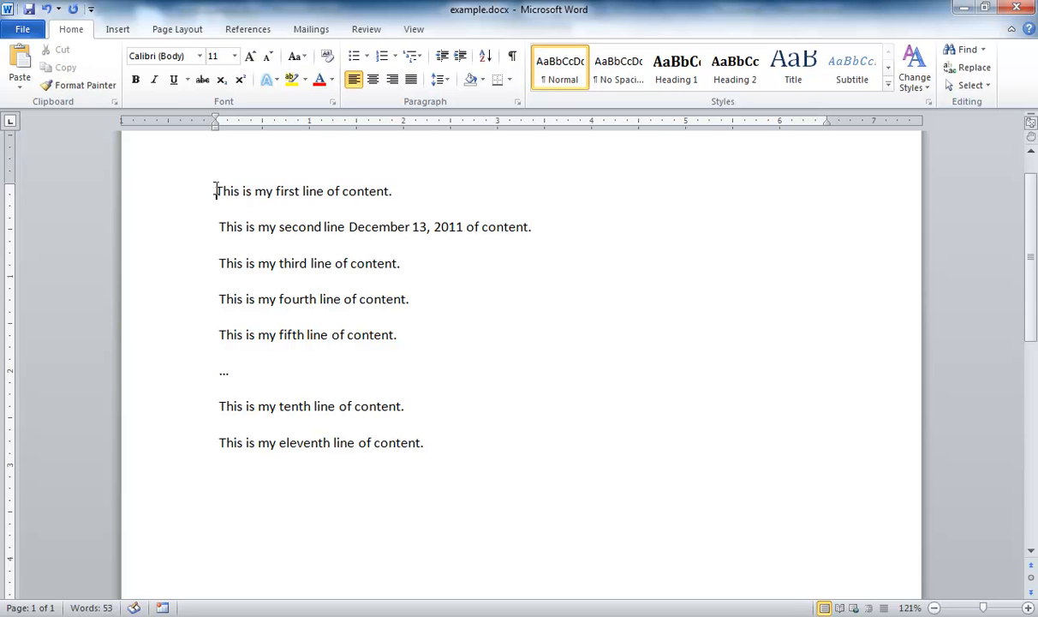
Step: Copy all the cleaned lines from example.docx and paste them below the numbered lines in Document1
{"action": "left_click_drag", "start_coordinate": [216, 190], "coordinate": [458, 440]}
{"action": "key", "text": "ctrl+c"}
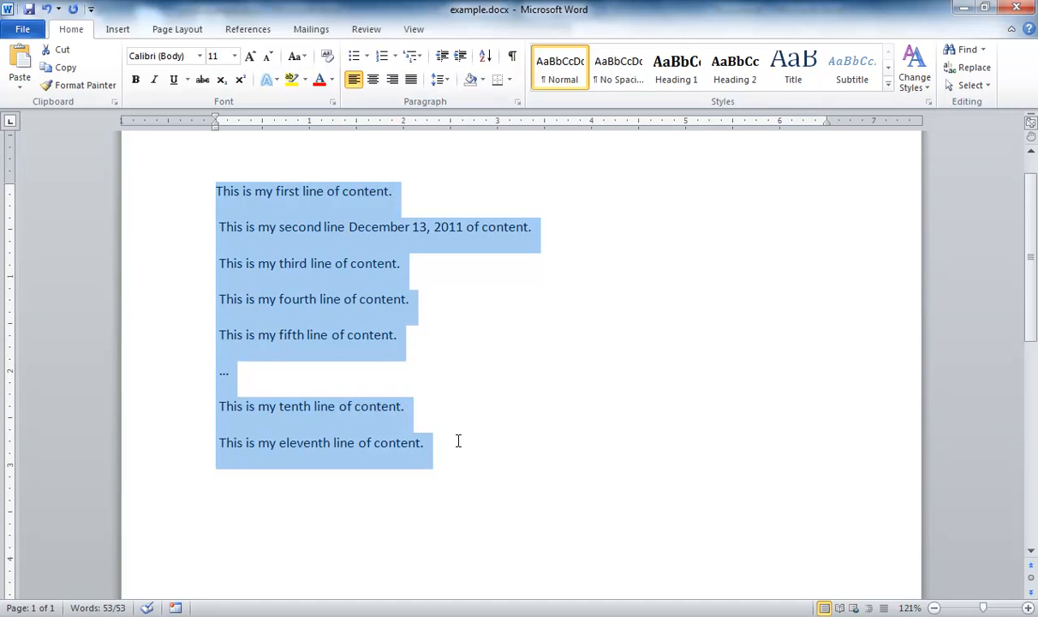
{"action": "left_click", "coordinate": [282, 616]}
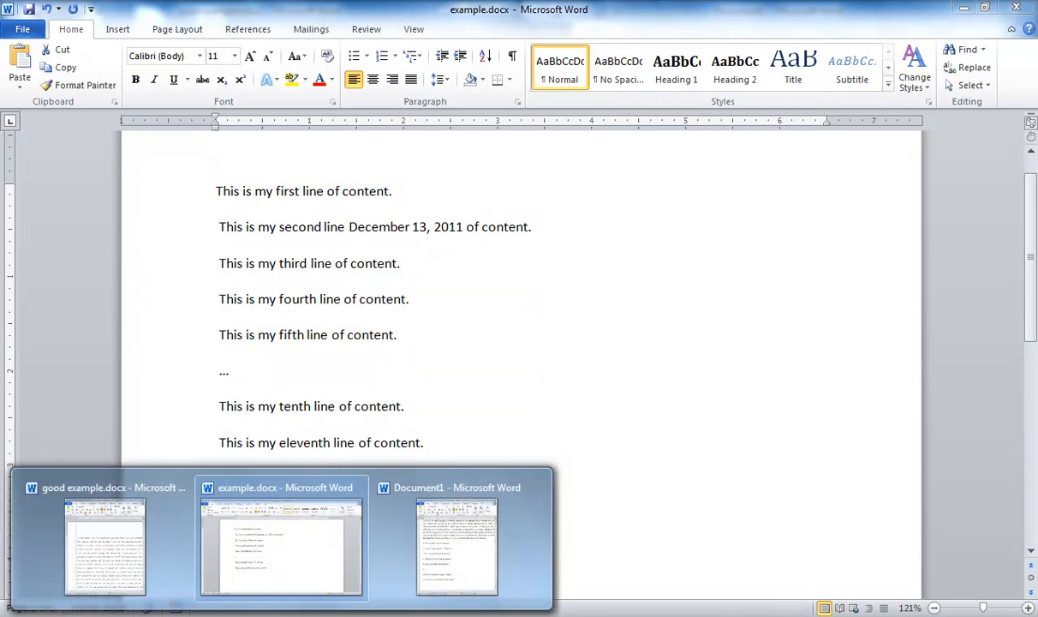
{"action": "left_click", "coordinate": [400, 597]}
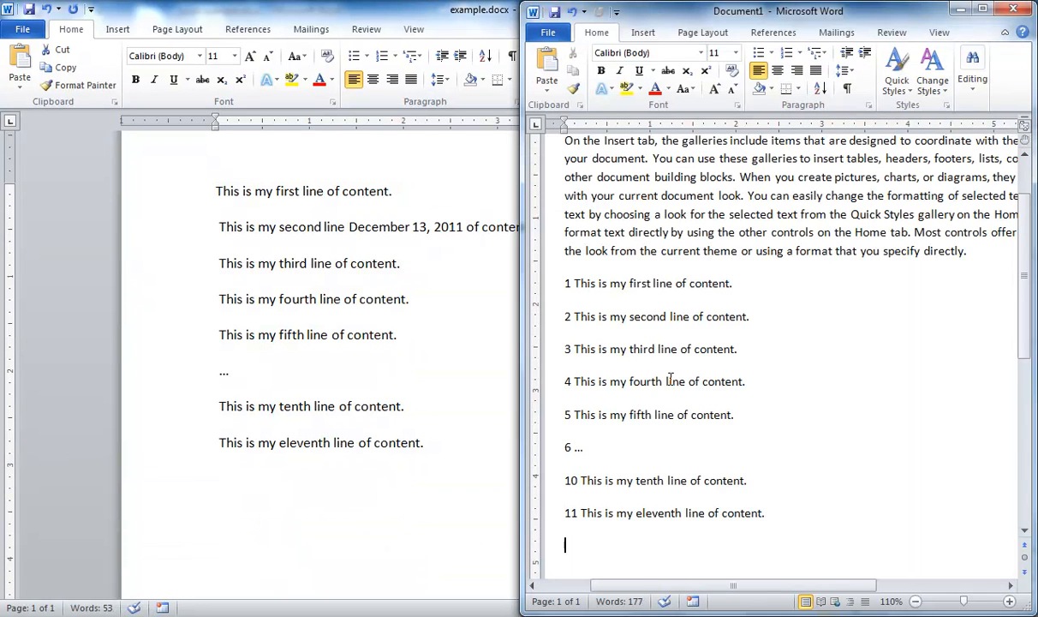
{"action": "key", "text": "ctrl+v"}
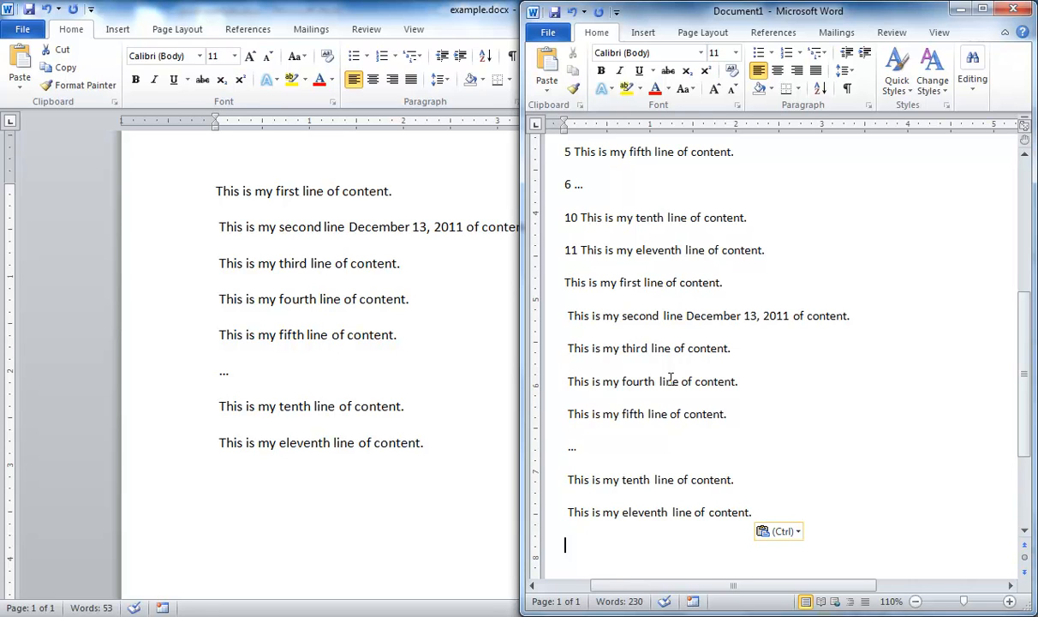